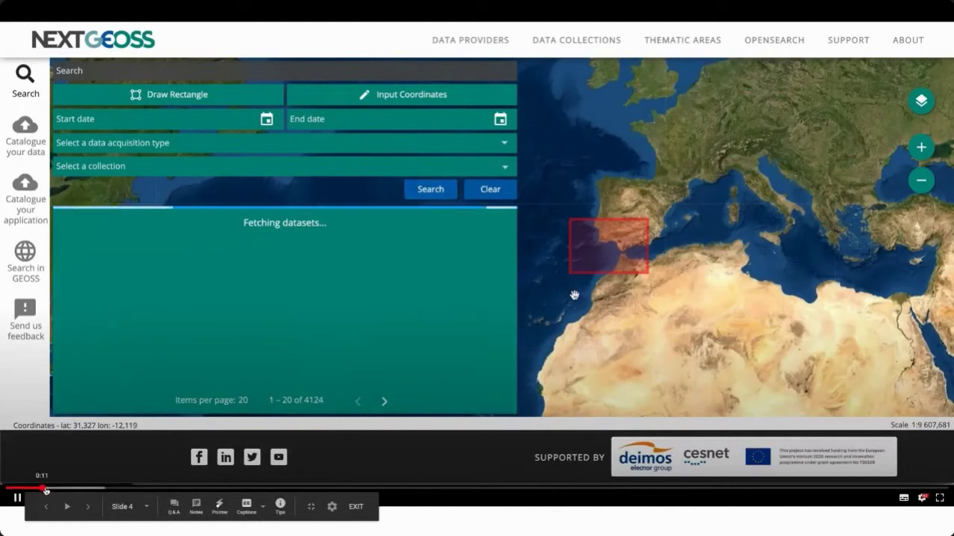
Skip ahead in the slide 4 demo video, pause it at the dataset footprints on the map and resume playback
{"action": "left_click_drag", "start_coordinate": [55, 489], "coordinate": [80, 492]}
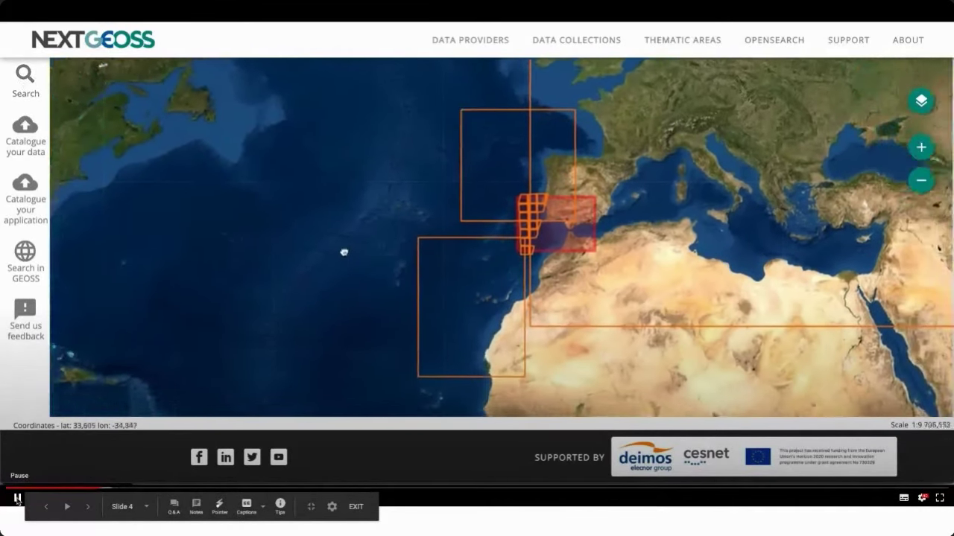
{"action": "left_click", "coordinate": [17, 498]}
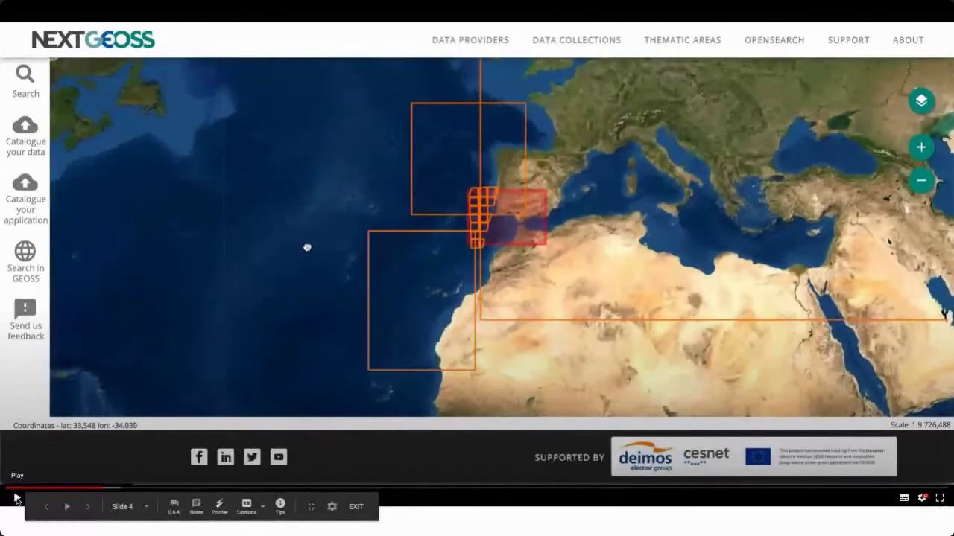
{"action": "left_click", "coordinate": [15, 500]}
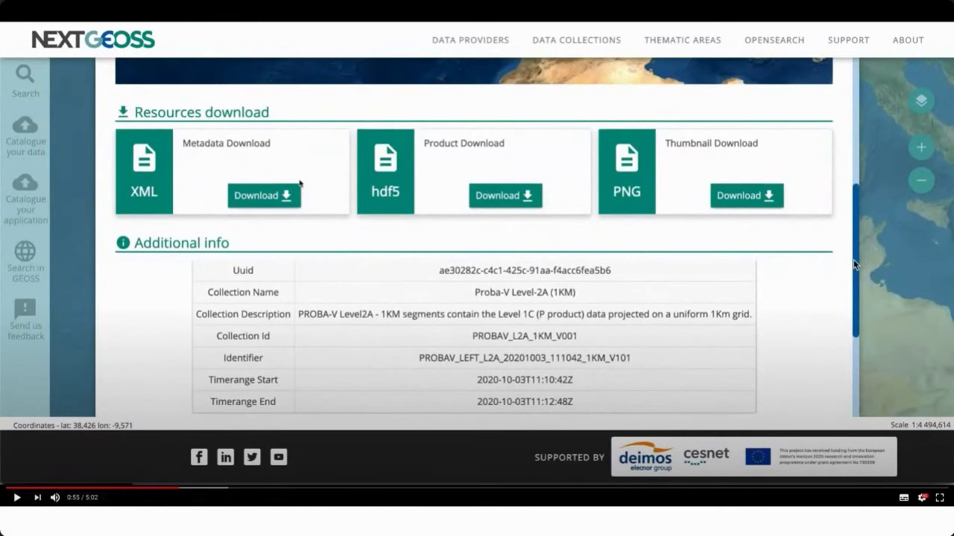
Play the demo video through the dataset's user feedback section and the Sentinel-2 Level-1C dataset page, pausing at each
{"action": "left_click", "coordinate": [17, 499]}
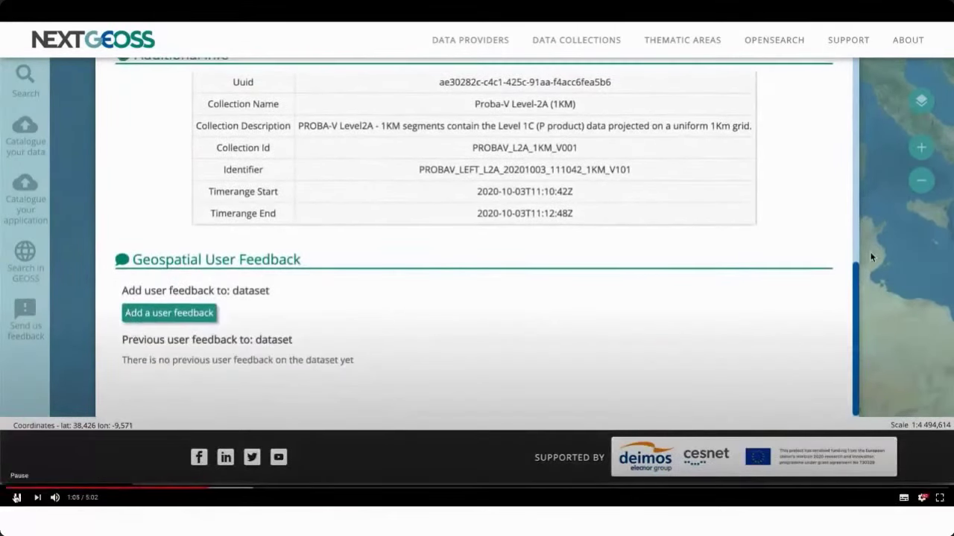
{"action": "left_click", "coordinate": [15, 498]}
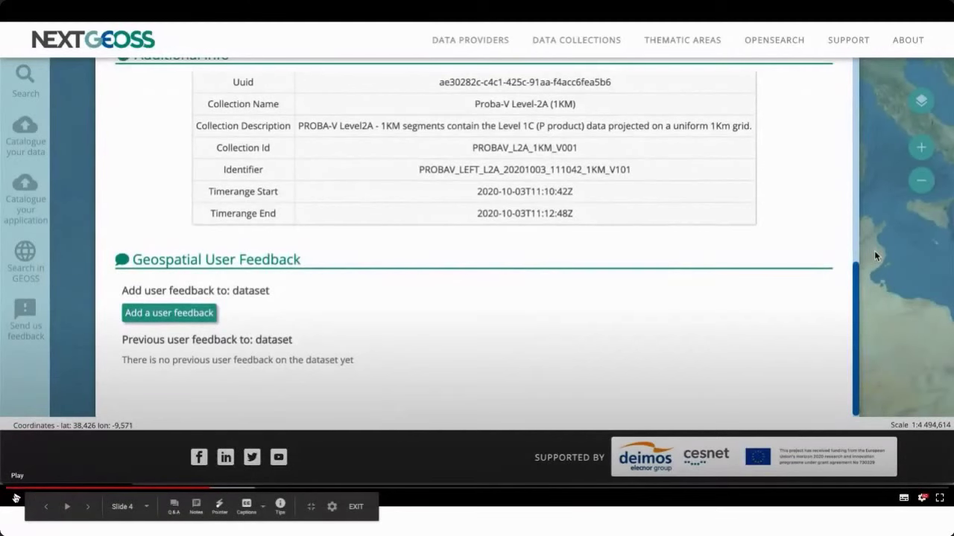
{"action": "left_click", "coordinate": [16, 497]}
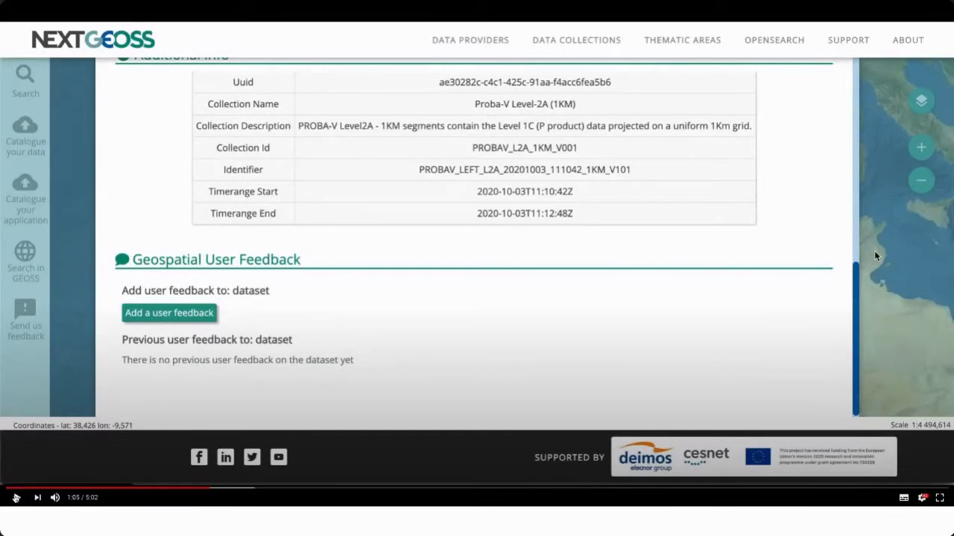
{"action": "left_click", "coordinate": [16, 497]}
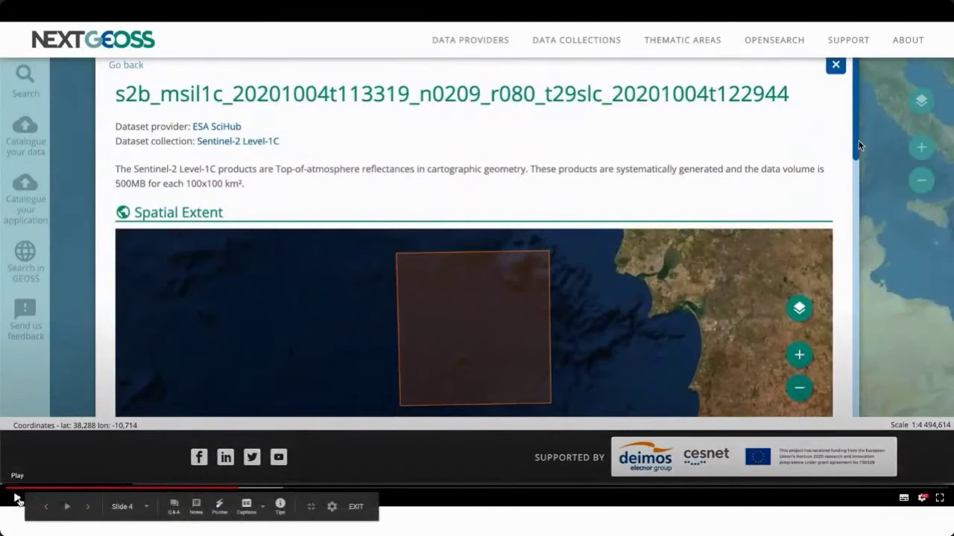
{"action": "left_click", "coordinate": [17, 499]}
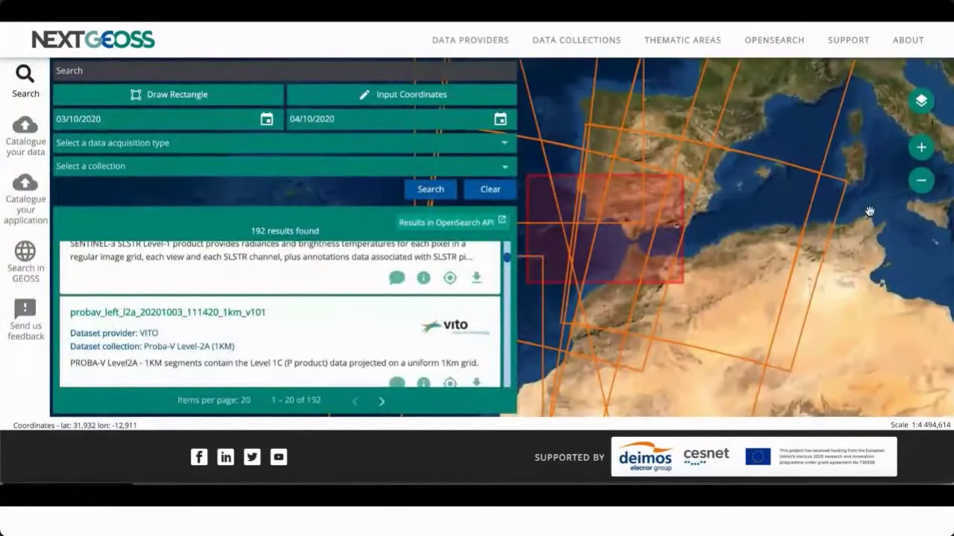
Browse the EBAS NILU Data Archive results and the list of in situ collections, pausing the video at the list
{"action": "mouse_move", "coordinate": [783, 424]}
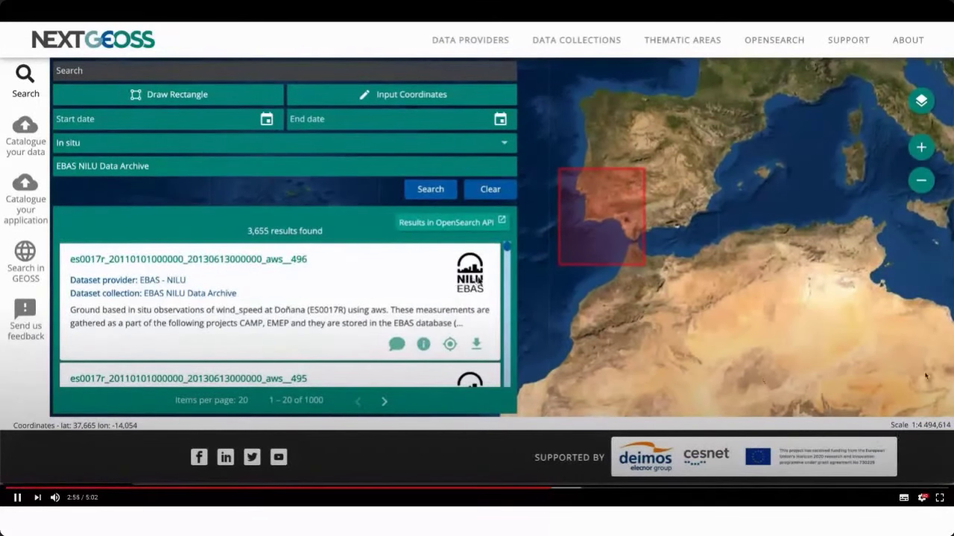
{"action": "left_click_drag", "start_coordinate": [506, 252], "coordinate": [502, 276]}
{"action": "left_click", "coordinate": [461, 167]}
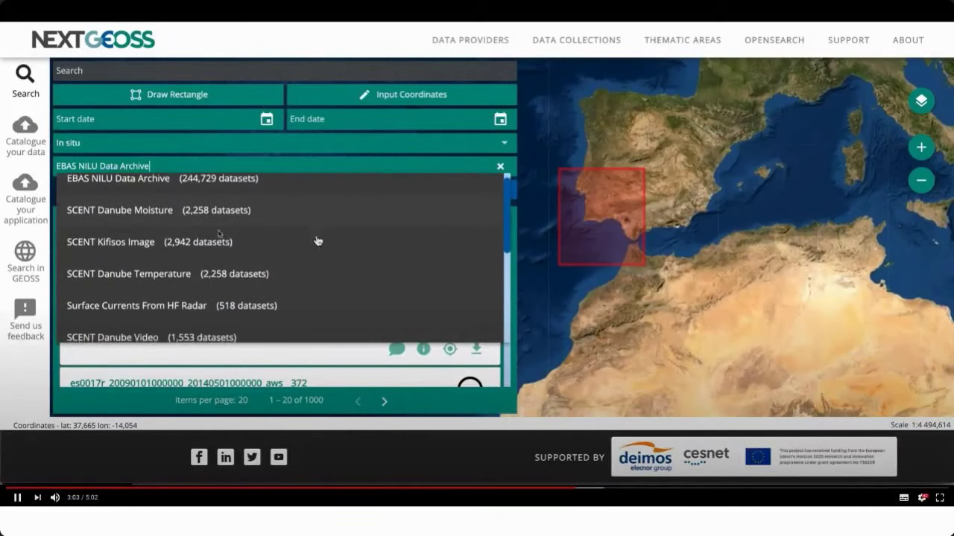
{"action": "left_click", "coordinate": [12, 501]}
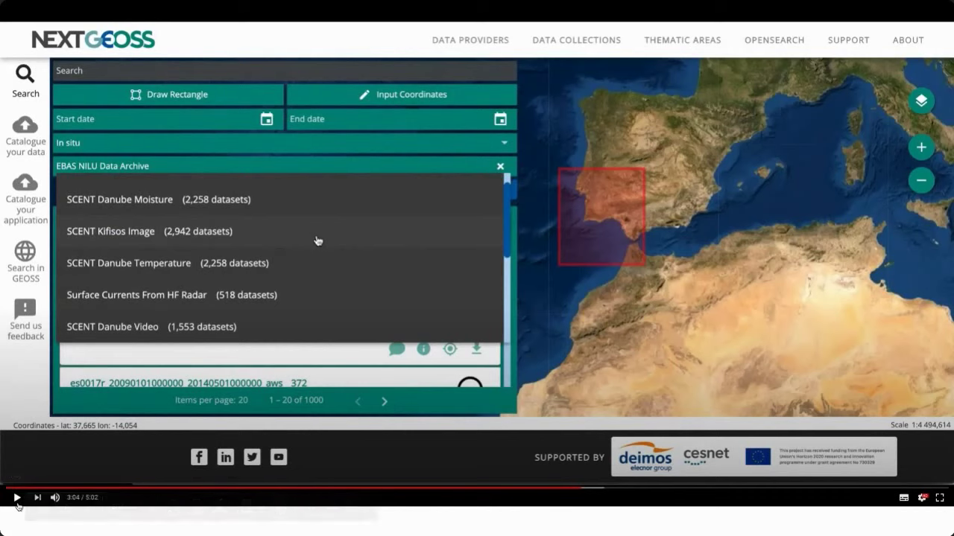
{"action": "left_click", "coordinate": [54, 472]}
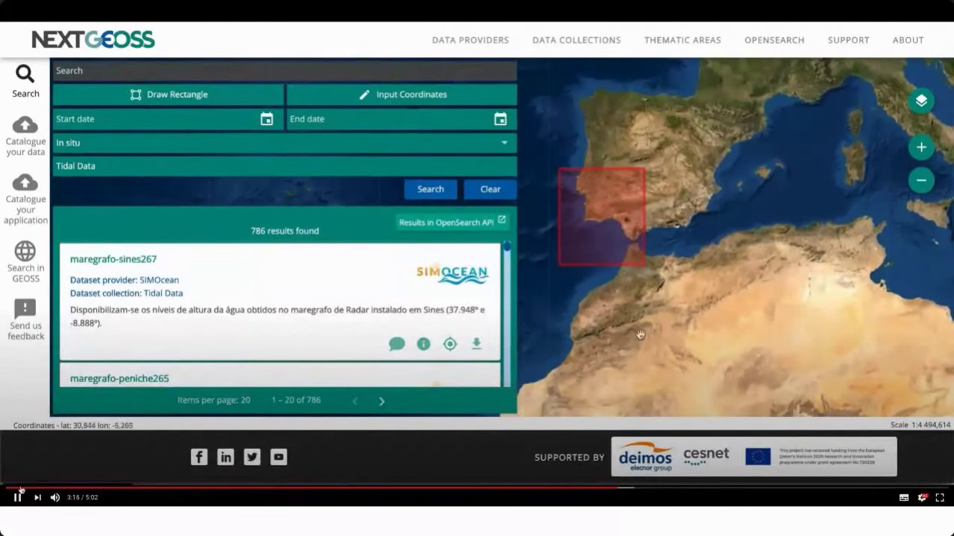
Play the video through the Tidal Data results and the maregrafo-sines267 download resources, pausing to examine them
{"action": "left_click", "coordinate": [604, 268]}
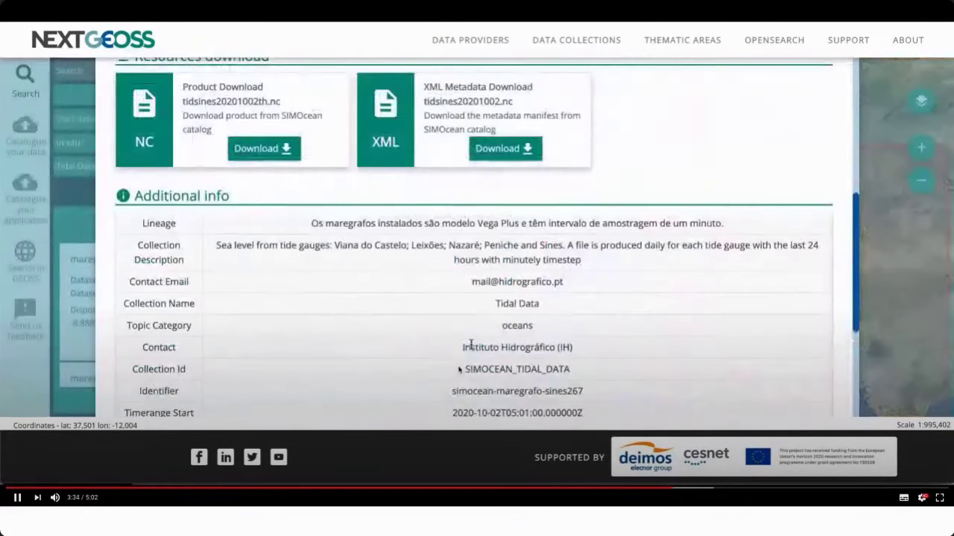
{"action": "left_click", "coordinate": [17, 499]}
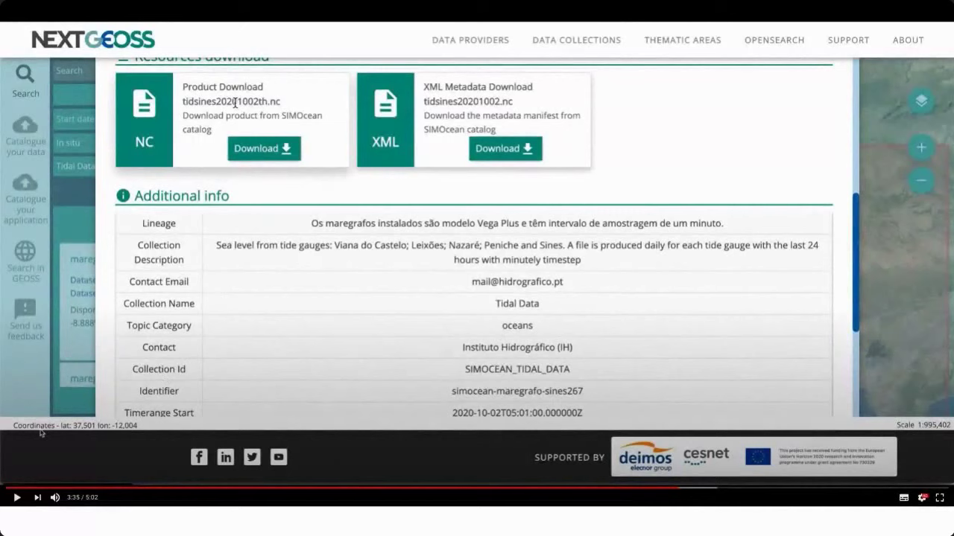
{"action": "left_click", "coordinate": [17, 498]}
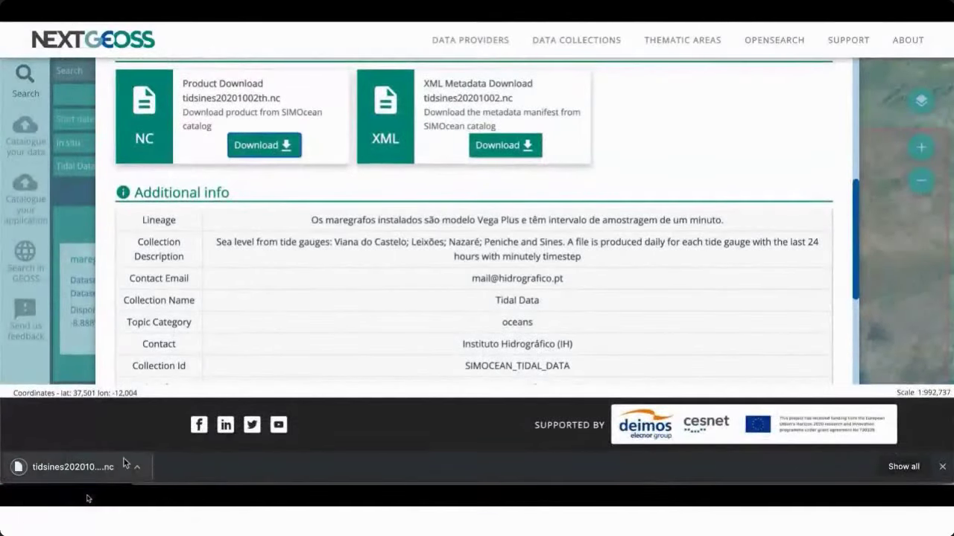
{"action": "mouse_move", "coordinate": [365, 385]}
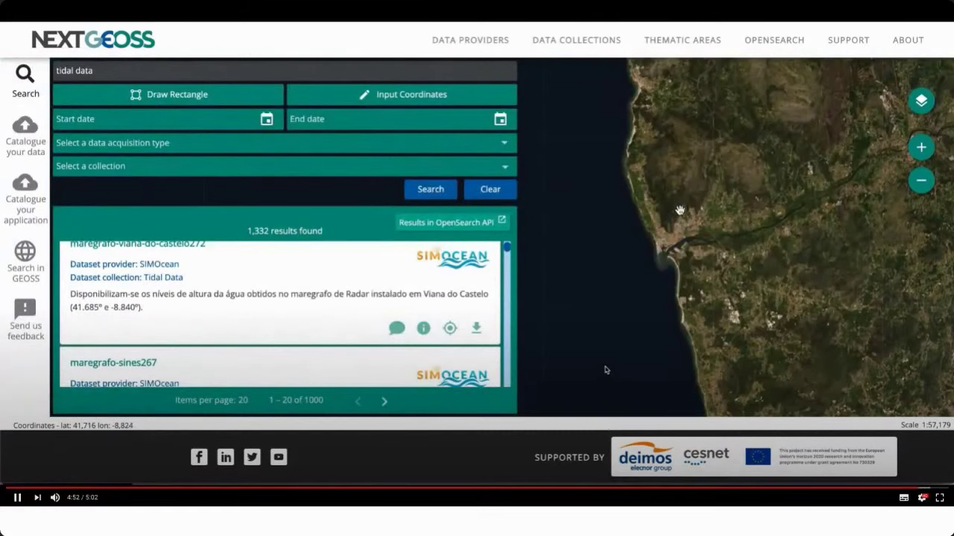
{"action": "left_click", "coordinate": [15, 498]}
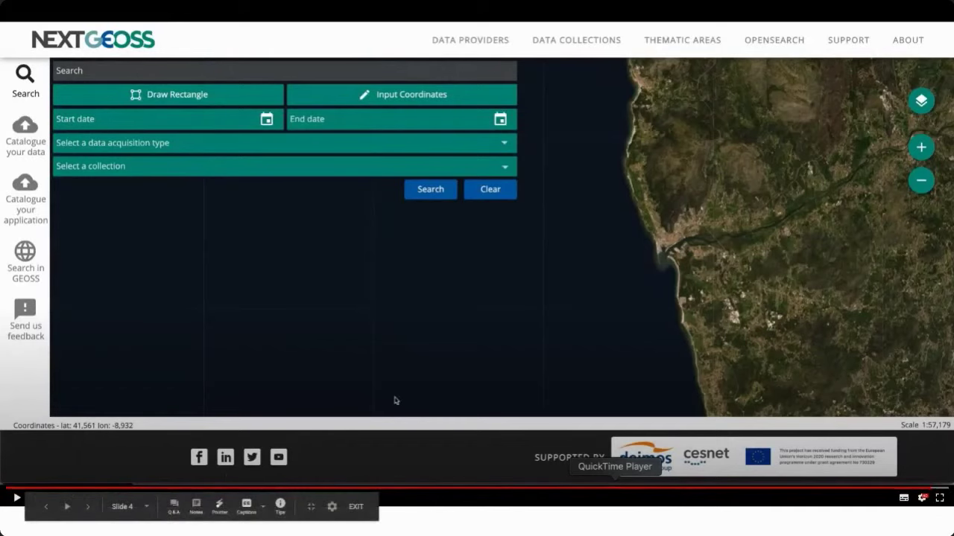
Advance to slide 5, start its video and look through the list of data providers
{"action": "key", "text": "Right"}
{"action": "left_click", "coordinate": [481, 256]}
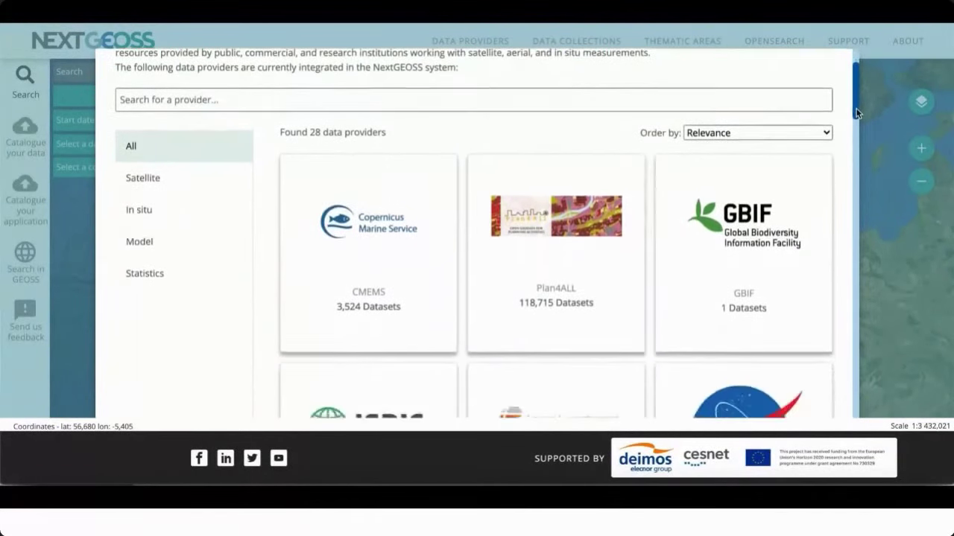
{"action": "left_click_drag", "start_coordinate": [857, 130], "coordinate": [856, 152]}
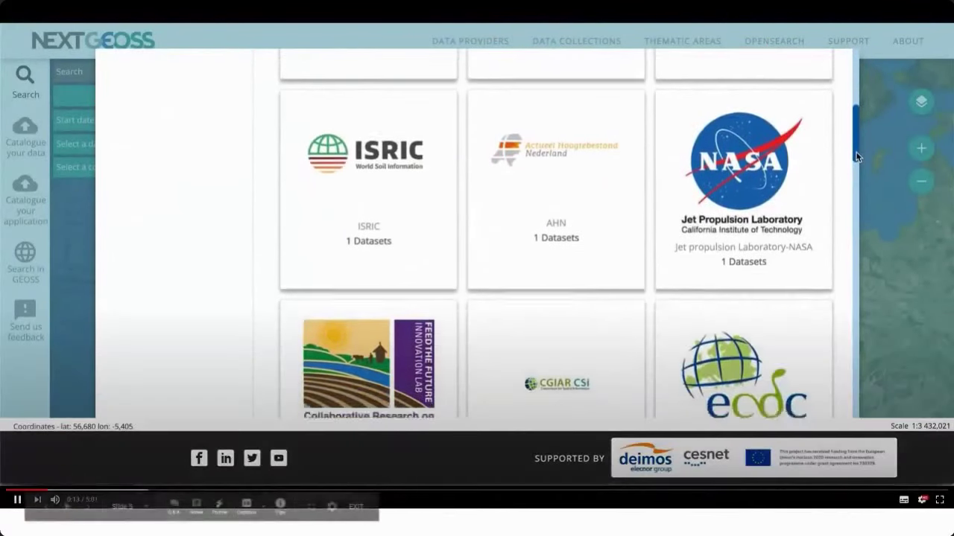
{"action": "left_click", "coordinate": [19, 503]}
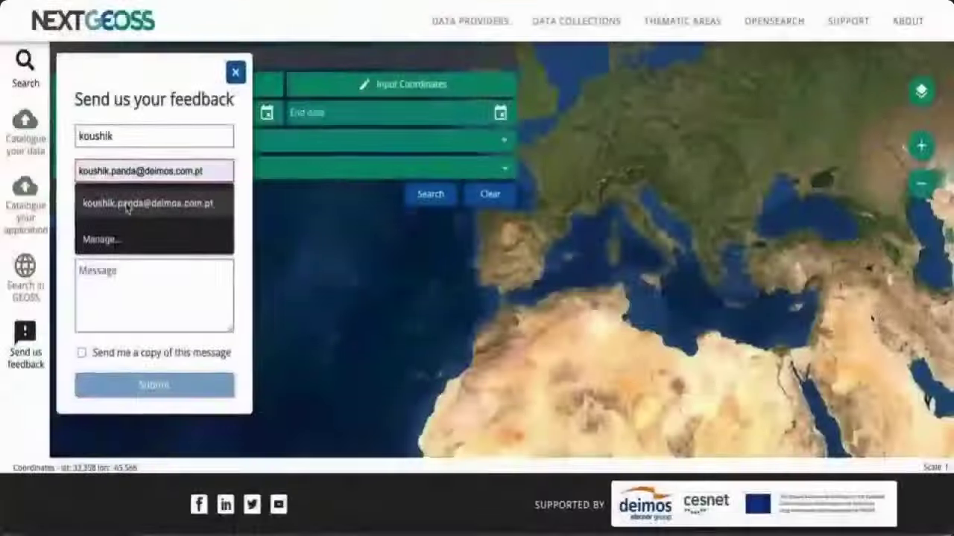
Return to slide 5, restart its video and skip ahead in it
{"action": "key", "text": "Right"}
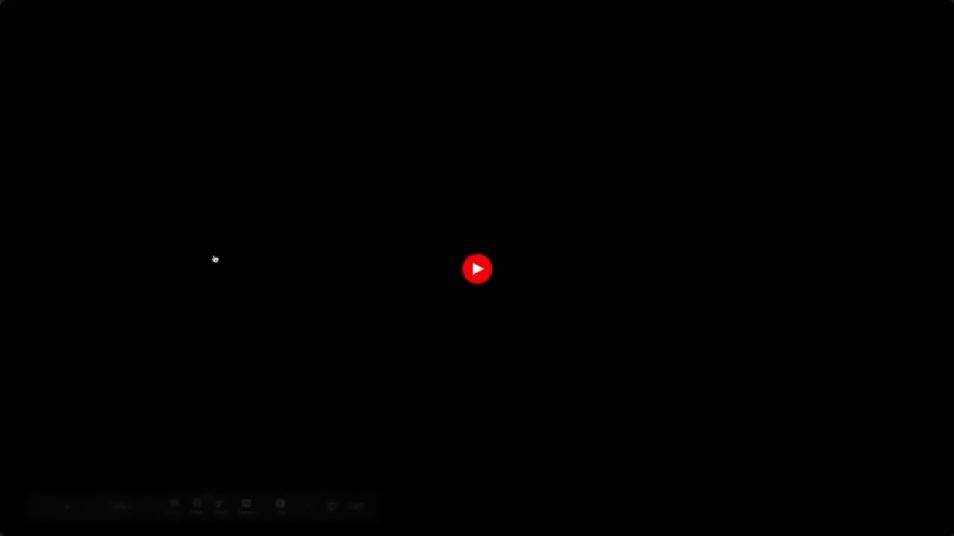
{"action": "key", "text": "Left"}
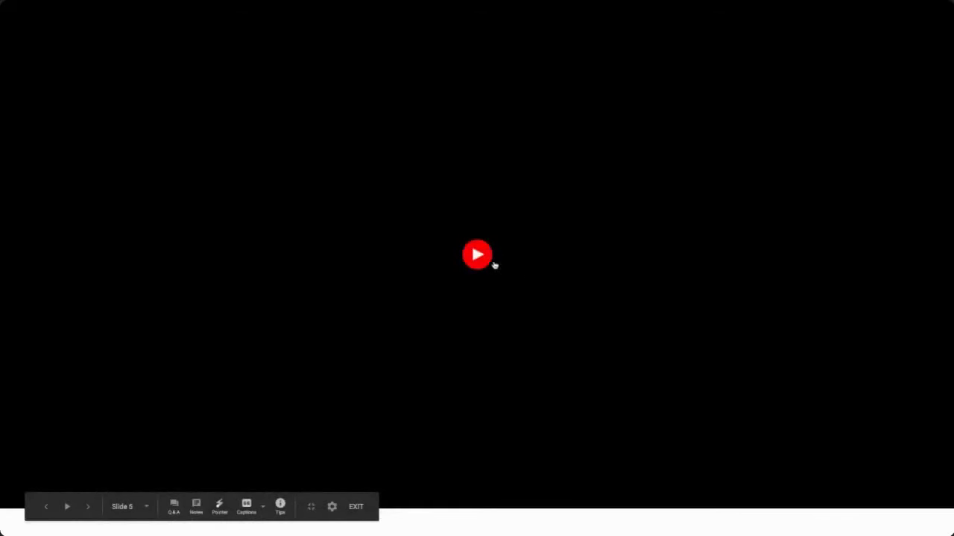
{"action": "left_click", "coordinate": [486, 258]}
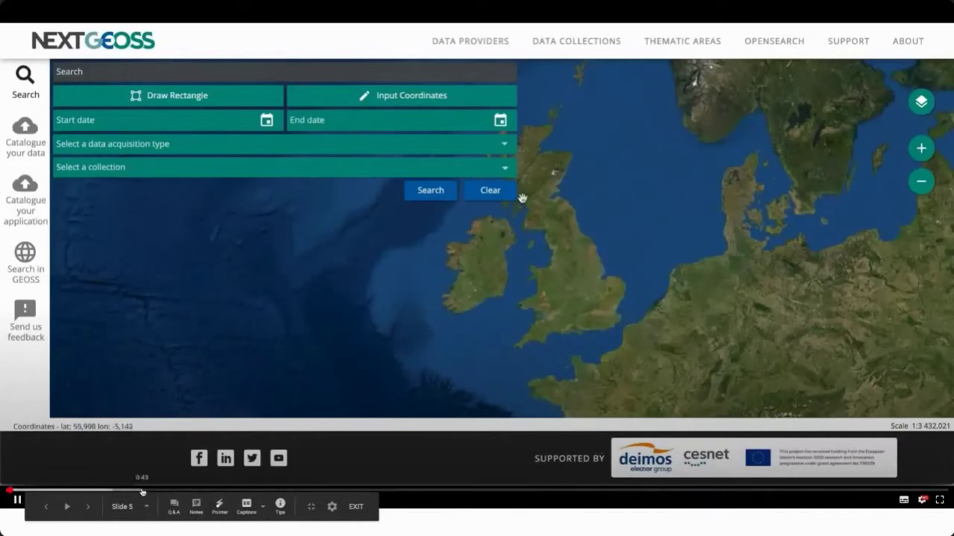
{"action": "left_click", "coordinate": [105, 491]}
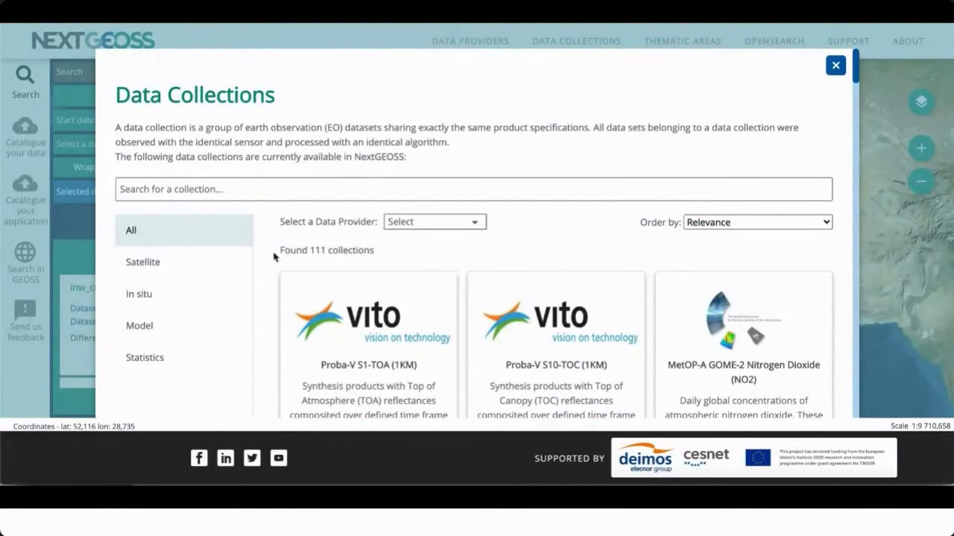
Filter the data collections by Satellite, In situ and finally Model
{"action": "left_click", "coordinate": [171, 268]}
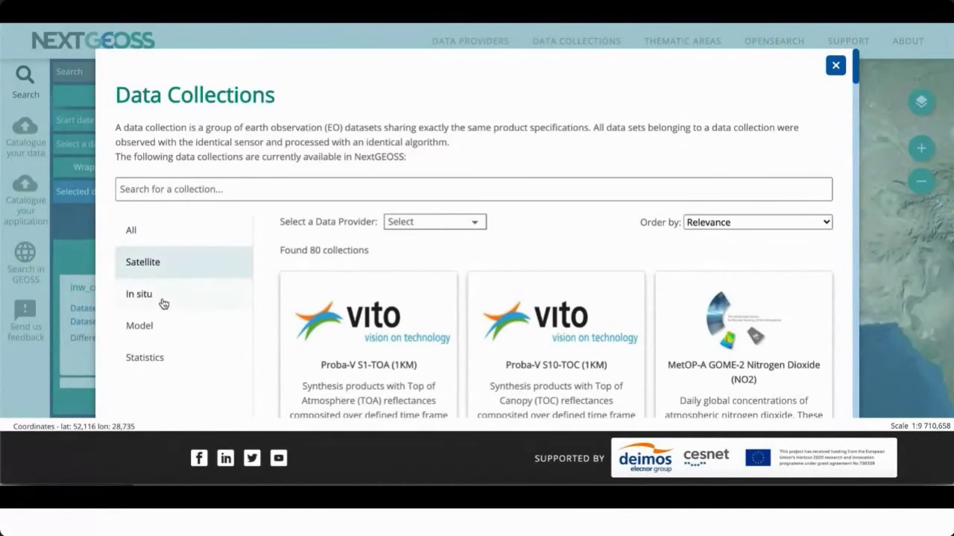
{"action": "left_click", "coordinate": [164, 301]}
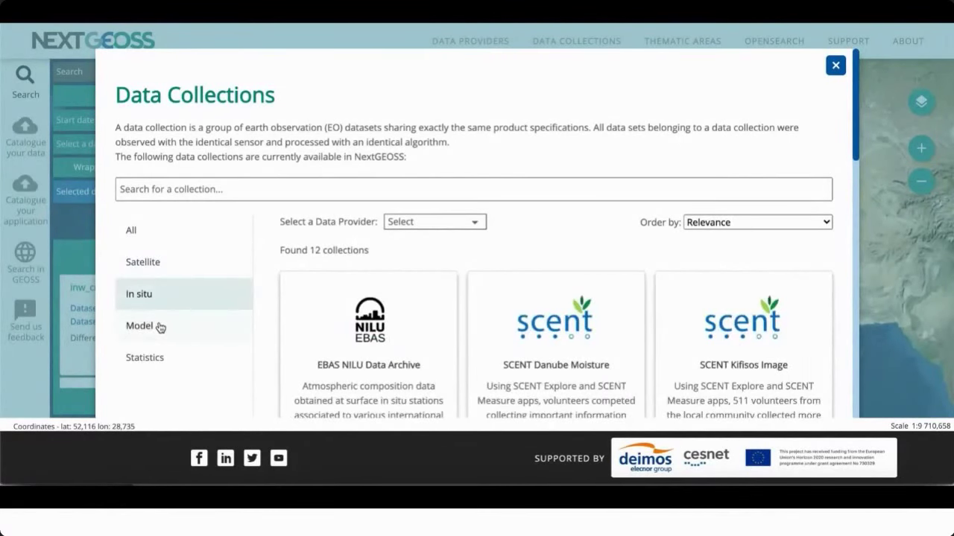
{"action": "left_click", "coordinate": [160, 328]}
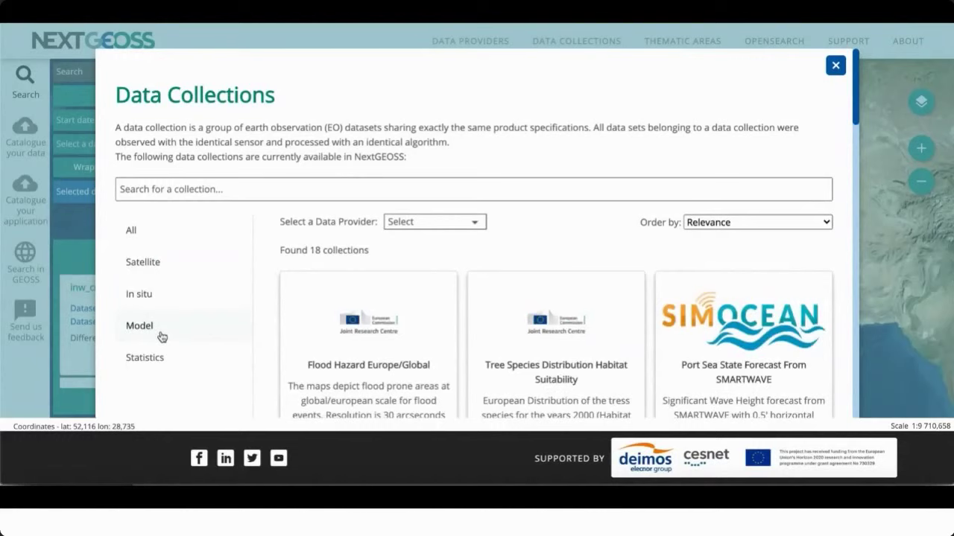
{"action": "left_click", "coordinate": [164, 334]}
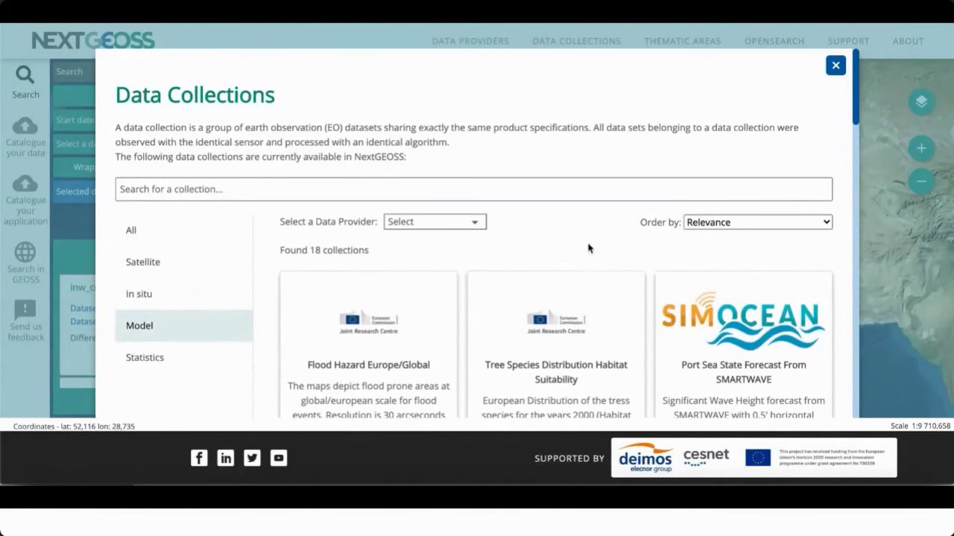
Open the datasets of the Flood Hazard Europe/Global collection from the model collections
{"action": "scroll", "coordinate": [588, 248], "scroll_direction": "down", "scroll_amount": 1}
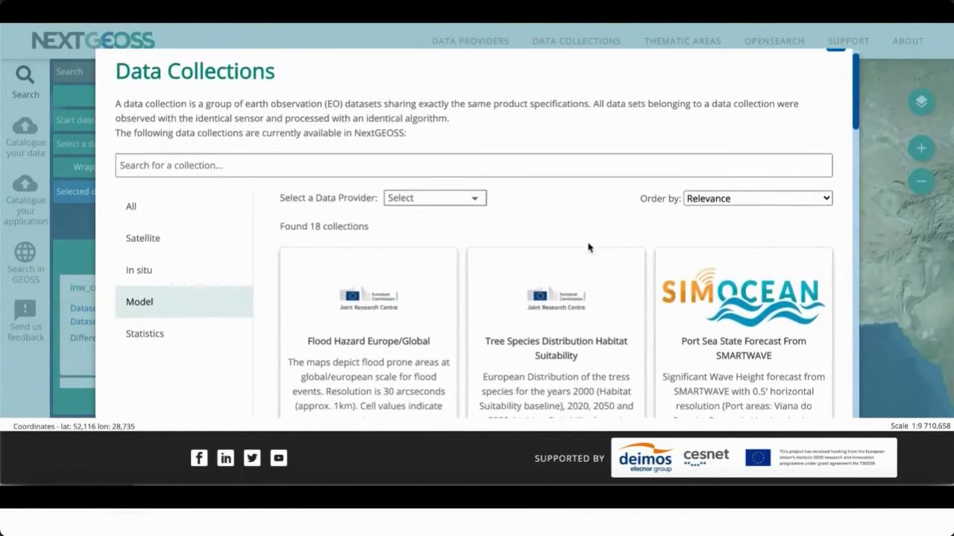
{"action": "scroll", "coordinate": [588, 248], "scroll_direction": "down", "scroll_amount": 2}
{"action": "scroll", "coordinate": [588, 248], "scroll_direction": "down", "scroll_amount": 2}
{"action": "scroll", "coordinate": [589, 248], "scroll_direction": "down", "scroll_amount": 1}
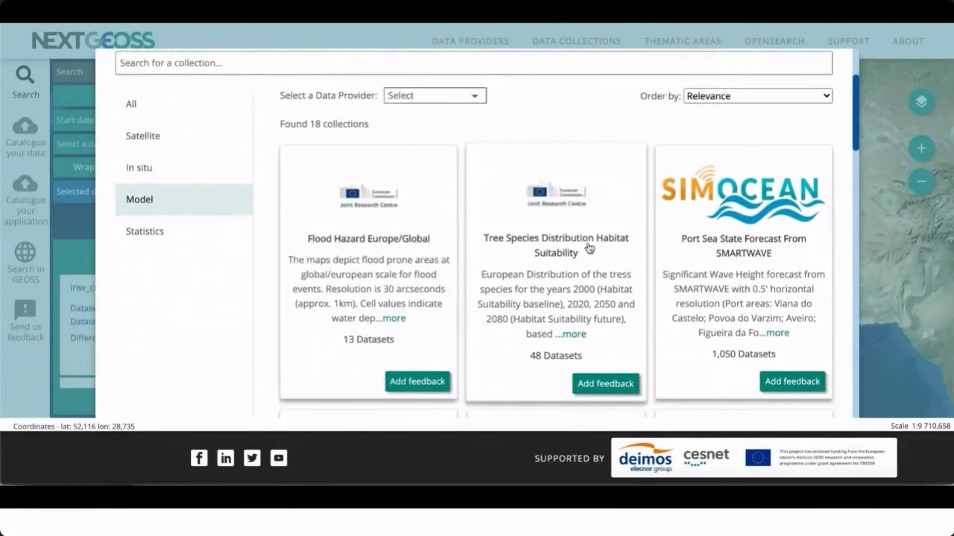
{"action": "left_click", "coordinate": [401, 242]}
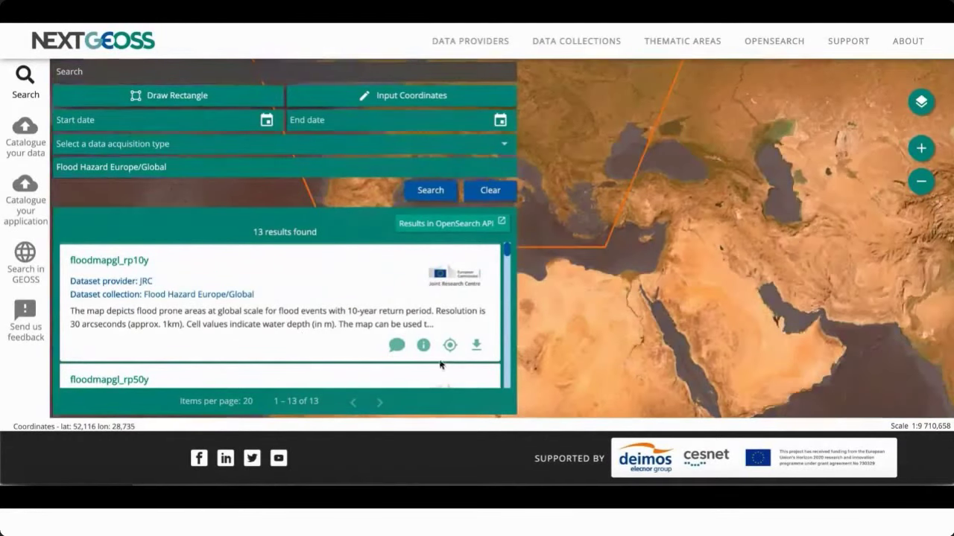
Examine the details of the floodmapgl_rp10y dataset and pause the video at the Data Collections overview
{"action": "left_click", "coordinate": [423, 345]}
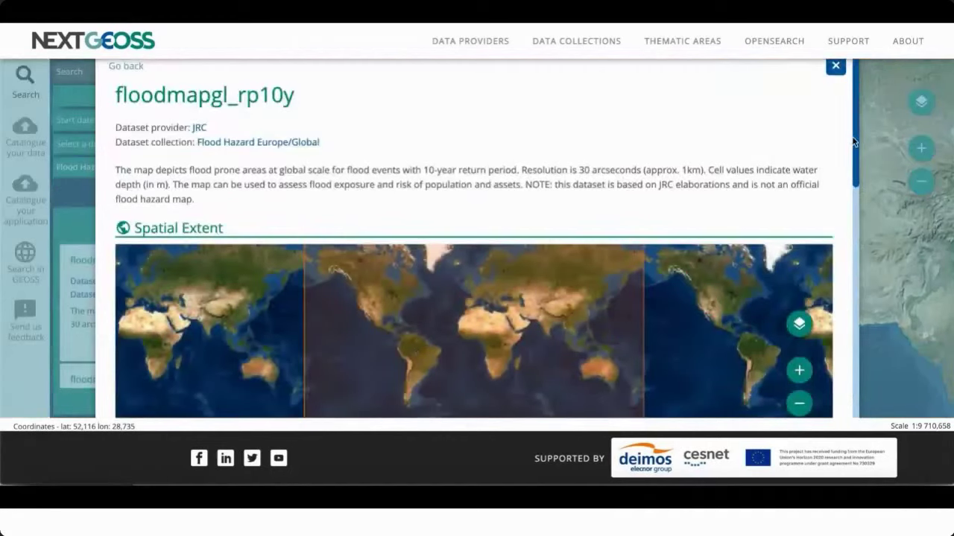
{"action": "left_click_drag", "start_coordinate": [854, 137], "coordinate": [853, 160]}
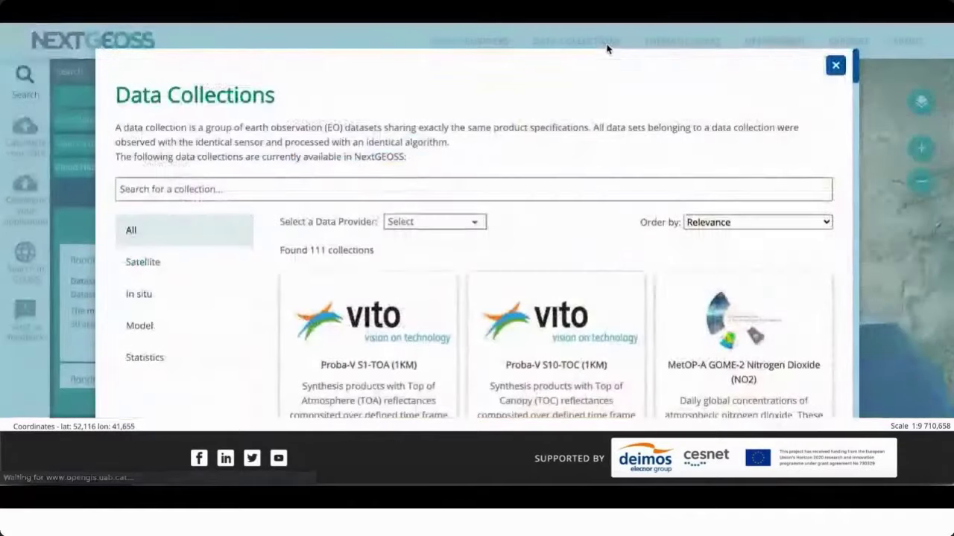
{"action": "mouse_move", "coordinate": [21, 526]}
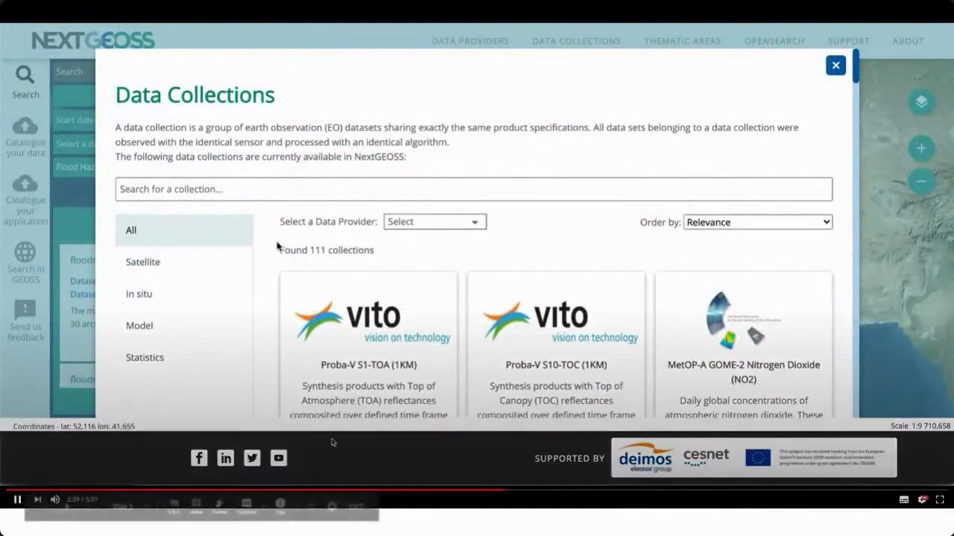
{"action": "left_click", "coordinate": [17, 499]}
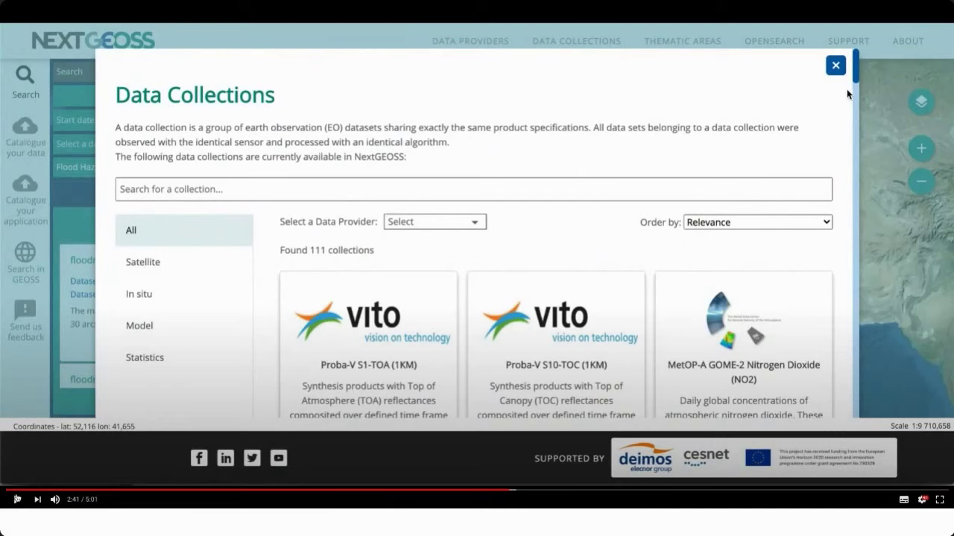
Play the slide 5 video from the Data Collections overview through the ECDPC COVID-19 result to the Marine thematic area, pausing for explanations
{"action": "left_click", "coordinate": [16, 499]}
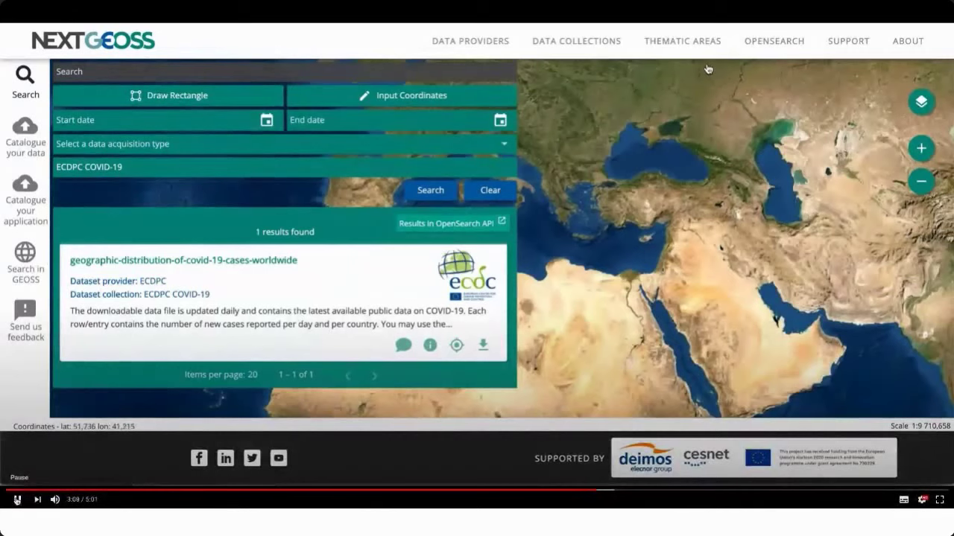
{"action": "left_click", "coordinate": [17, 499]}
{"action": "mouse_move", "coordinate": [17, 500]}
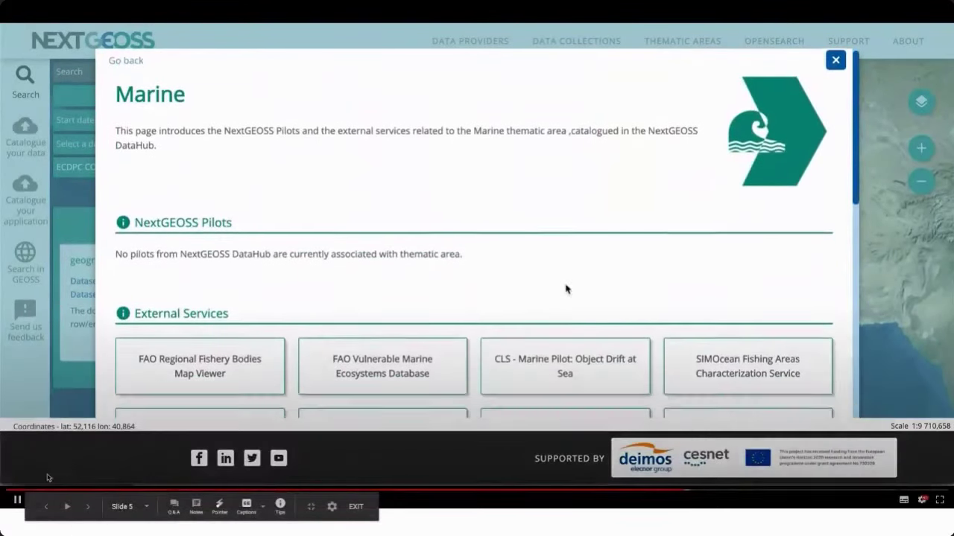
{"action": "left_click", "coordinate": [17, 501]}
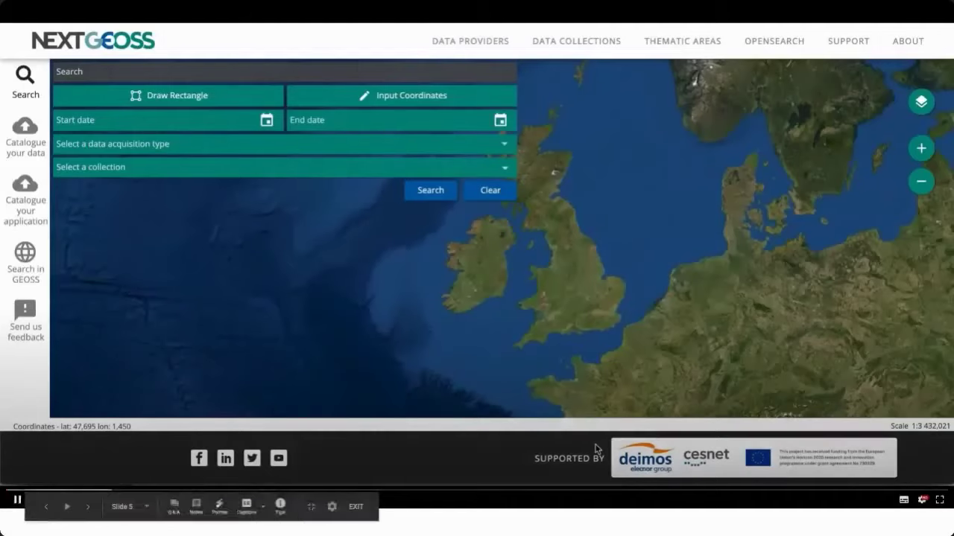
Seek in the restarted slide 5 video to the FAO Vulnerable Marine Ecosystems Database details, pause there and resume playback
{"action": "left_click", "coordinate": [862, 493]}
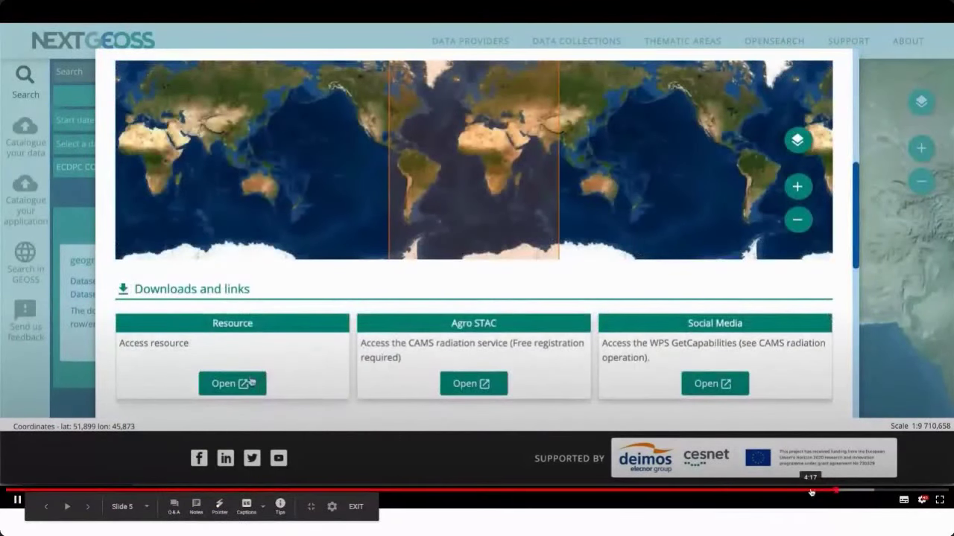
{"action": "left_click", "coordinate": [812, 492]}
{"action": "left_click", "coordinate": [798, 492]}
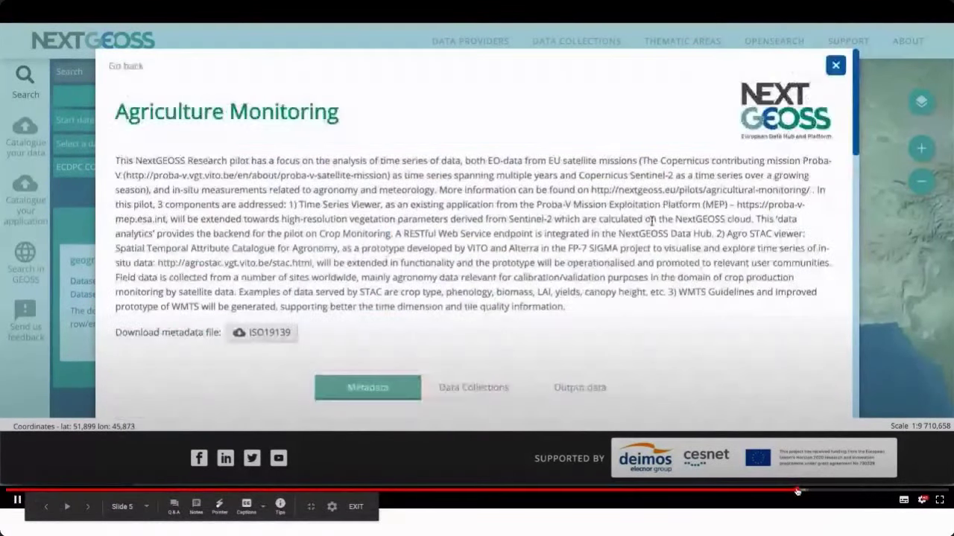
{"action": "left_click", "coordinate": [778, 491]}
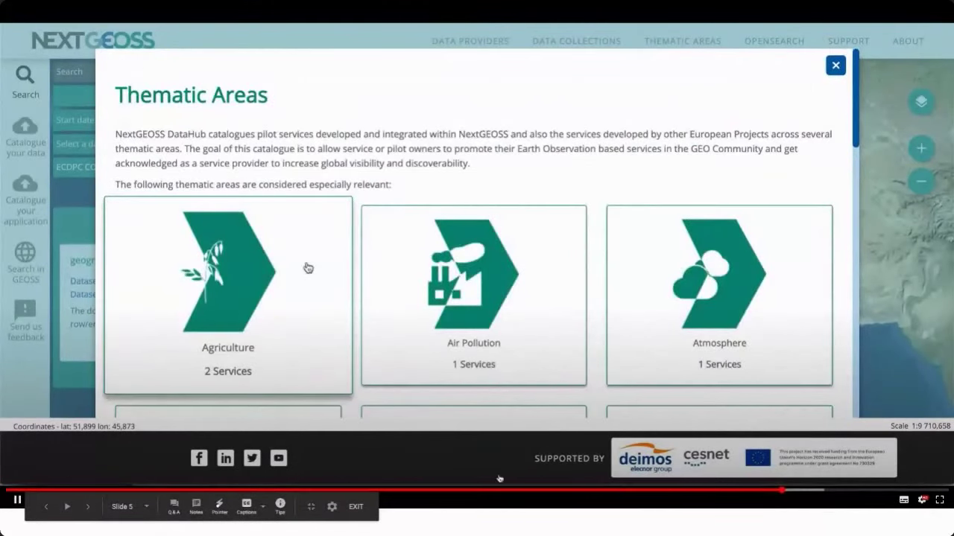
{"action": "left_click", "coordinate": [760, 492]}
{"action": "left_click", "coordinate": [731, 492]}
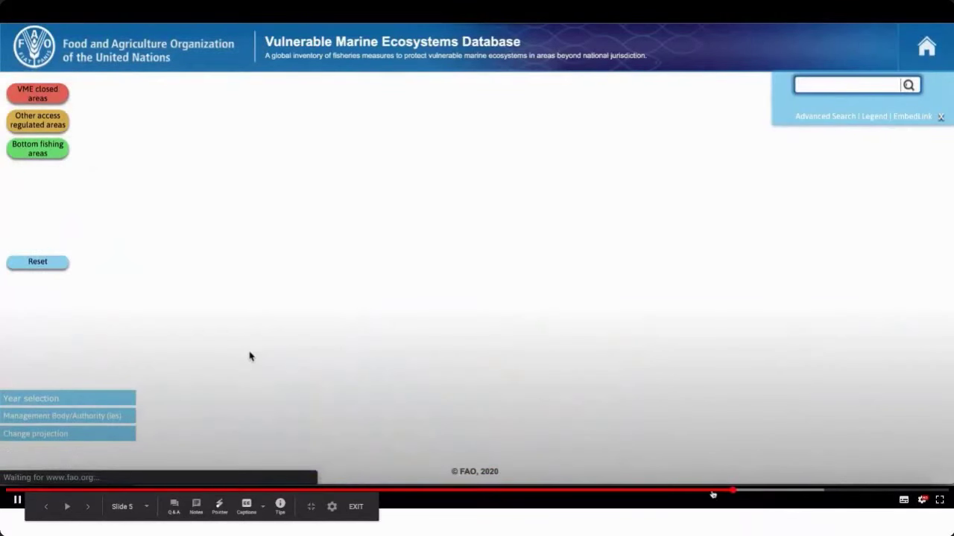
{"action": "left_click", "coordinate": [715, 492]}
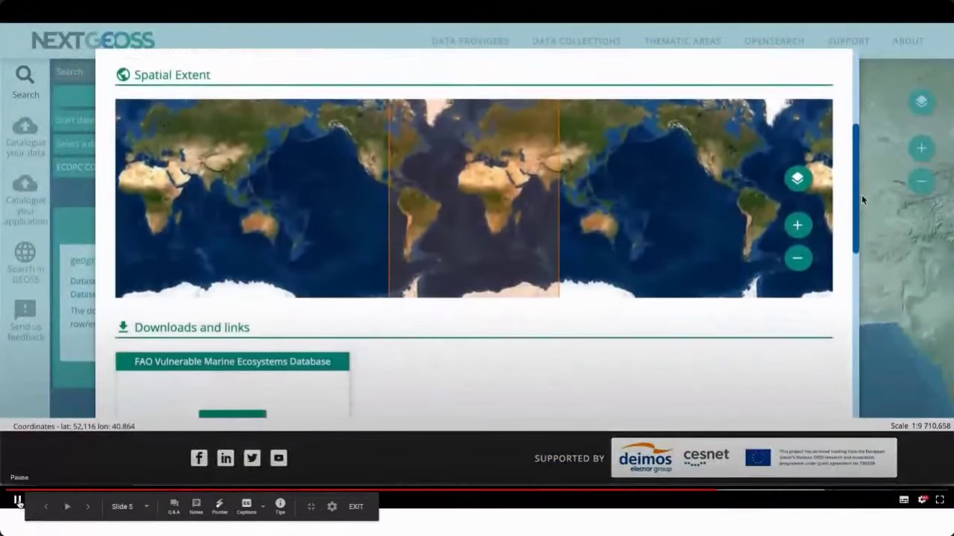
{"action": "left_click", "coordinate": [16, 501]}
{"action": "left_click", "coordinate": [17, 502]}
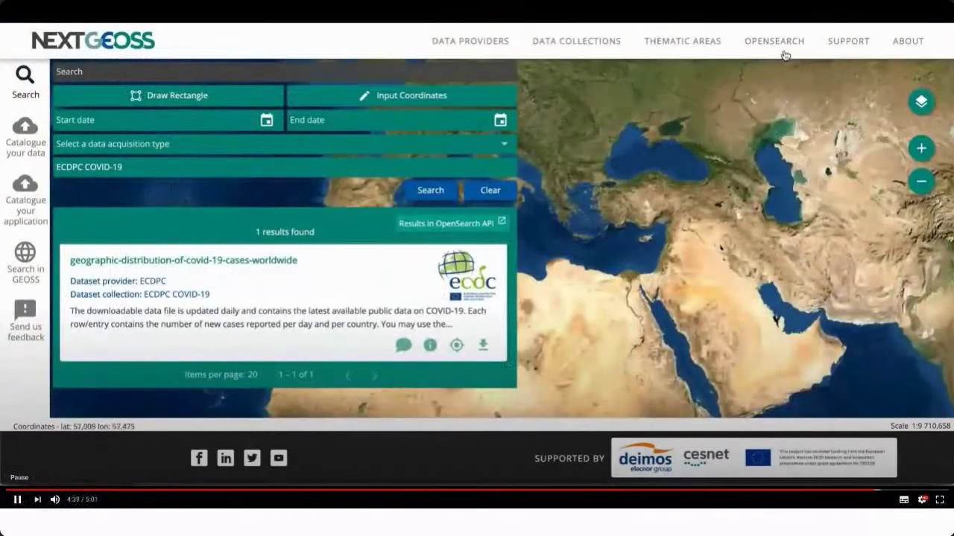
Start the embedded videos on slides 4 and 6
{"action": "key", "text": "Left"}
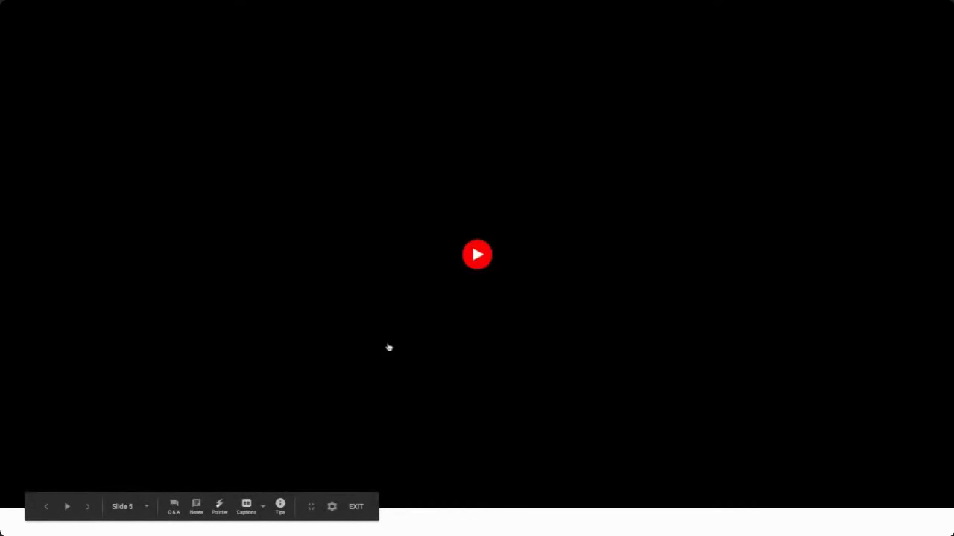
{"action": "left_click", "coordinate": [483, 254]}
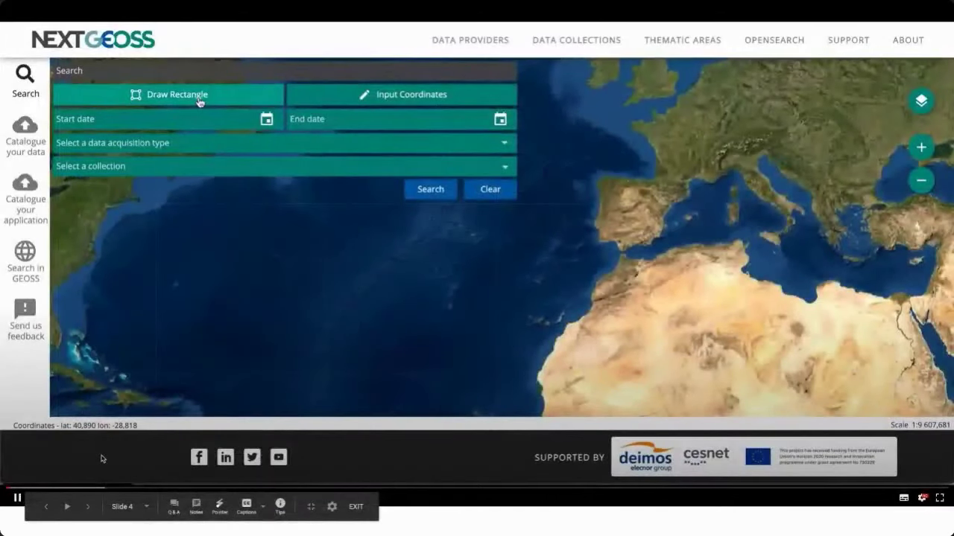
{"action": "key", "text": "Right"}
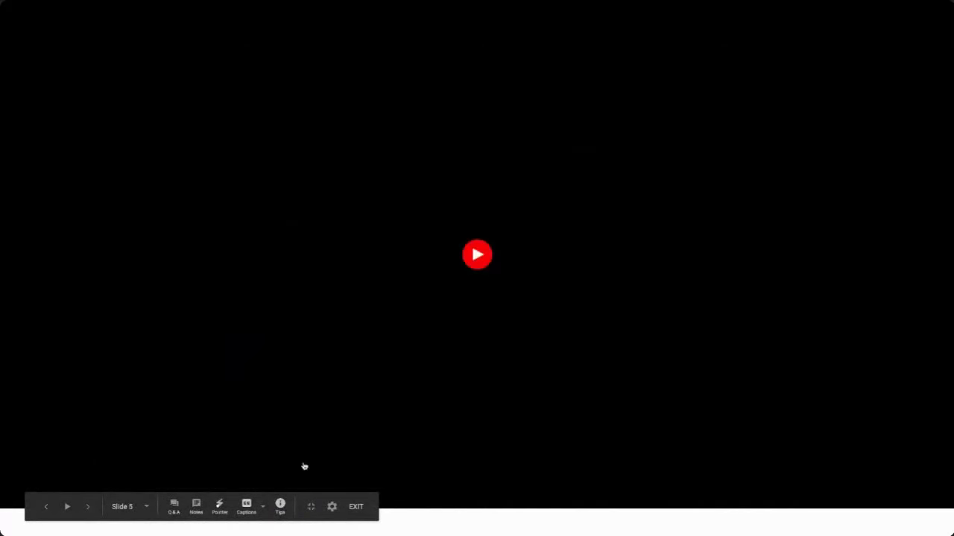
{"action": "key", "text": "Right"}
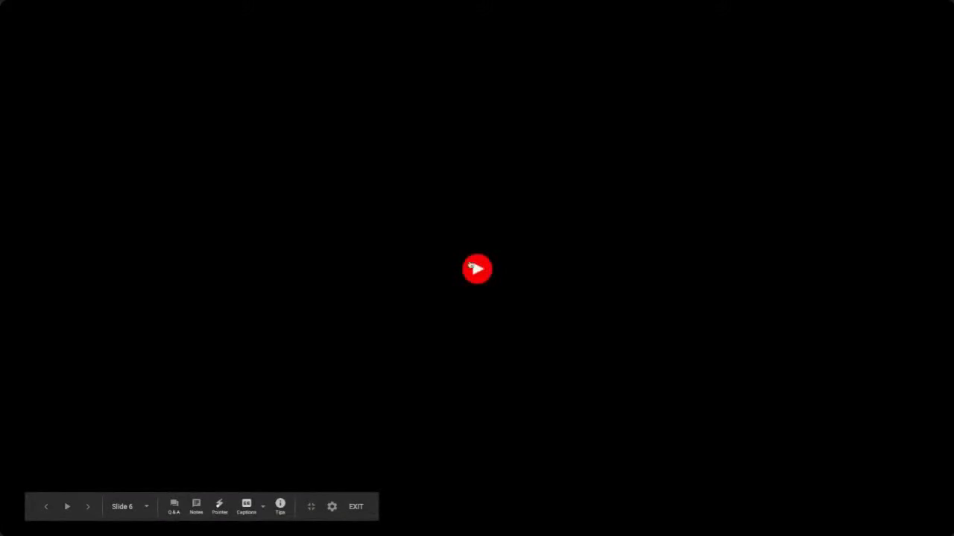
{"action": "left_click", "coordinate": [478, 270]}
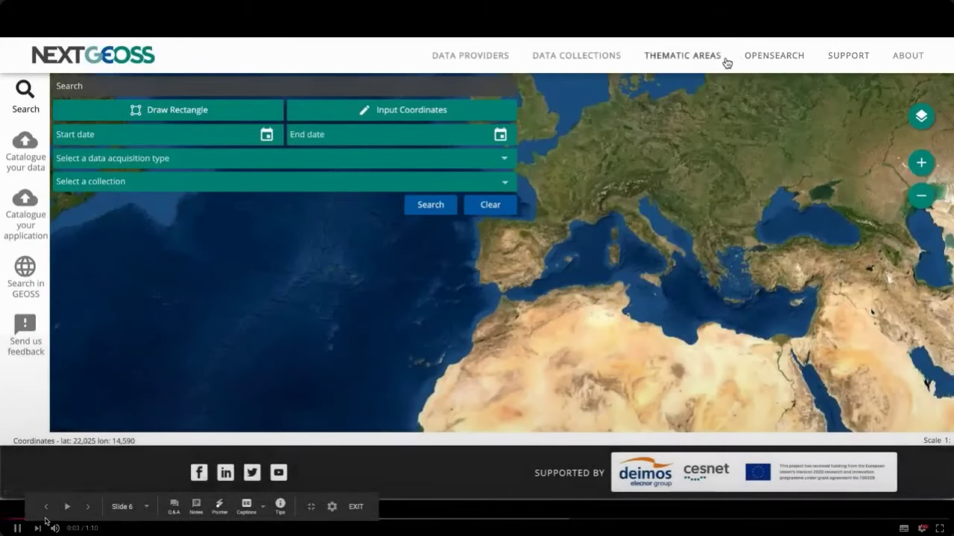
Return to slide 5 and start its video again
{"action": "left_click", "coordinate": [46, 518]}
{"action": "left_click", "coordinate": [470, 254]}
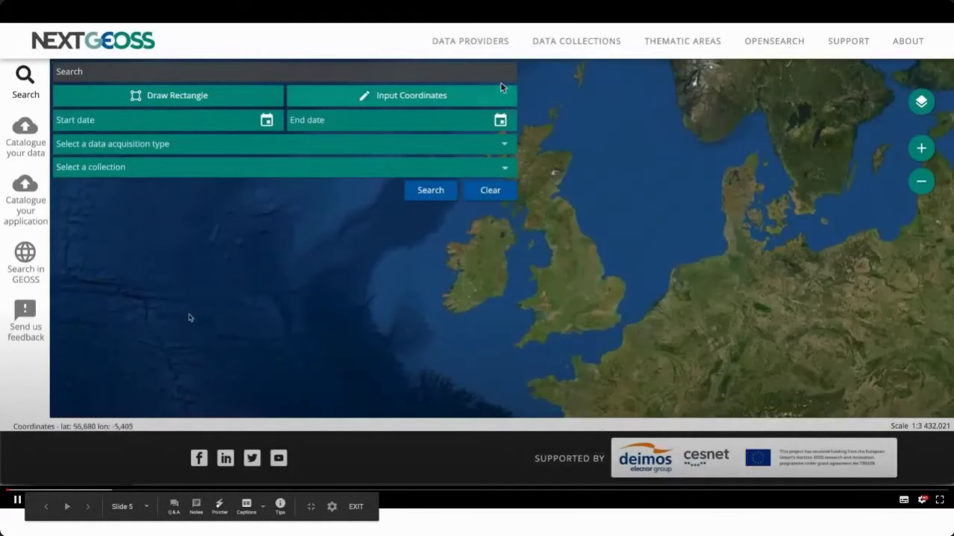